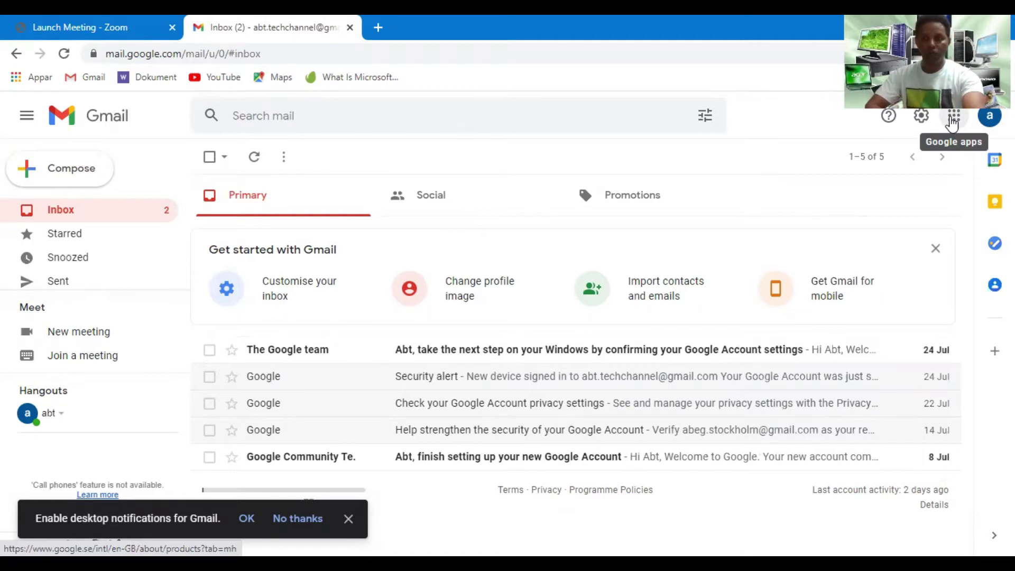
Open Google Search from the Google apps and search for "albert einstein".
{"action": "left_click", "coordinate": [951, 124]}
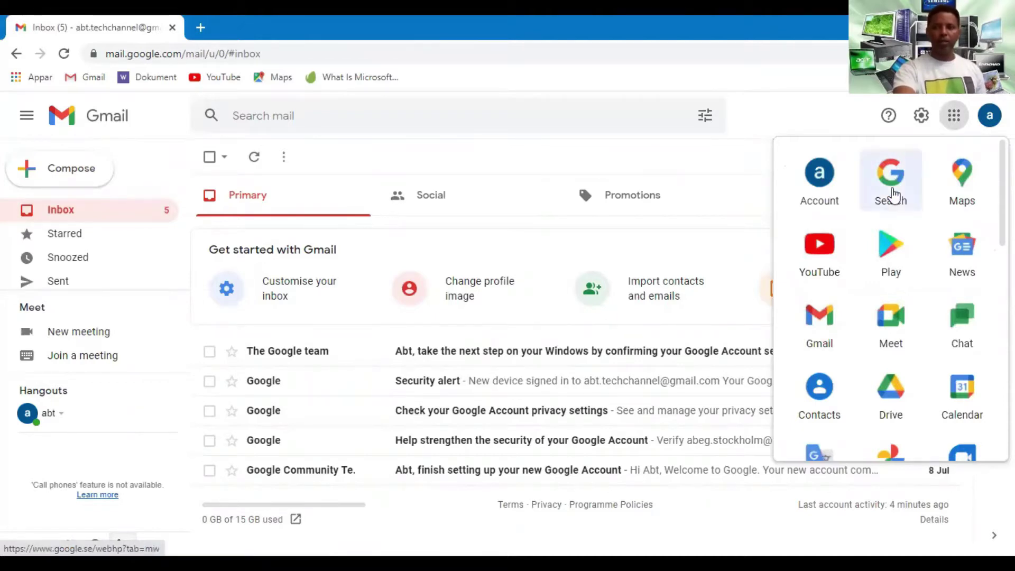
{"action": "left_click", "coordinate": [892, 191]}
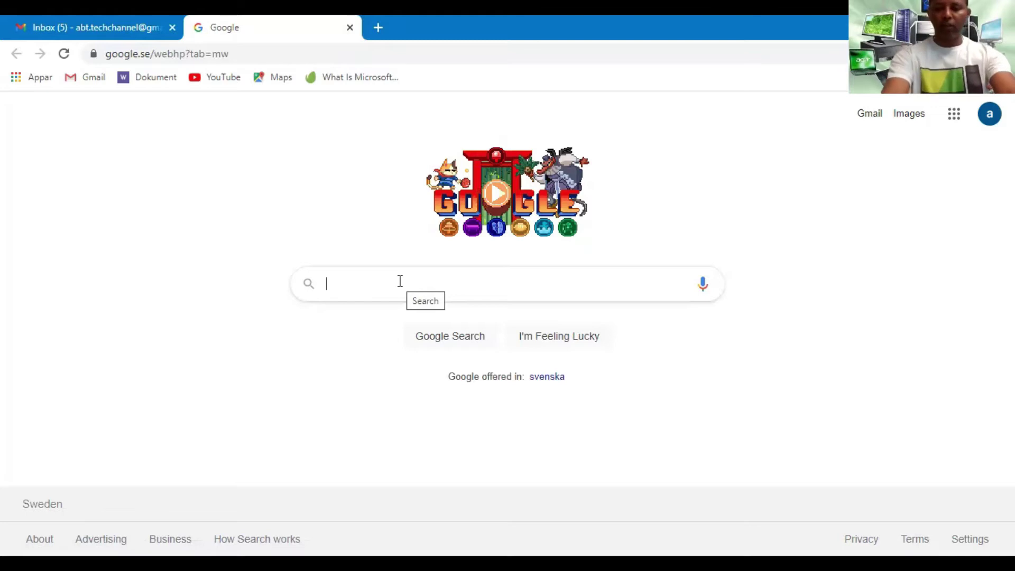
{"action": "type", "text": "albert einstein"}
{"action": "left_click", "coordinate": [364, 333]}
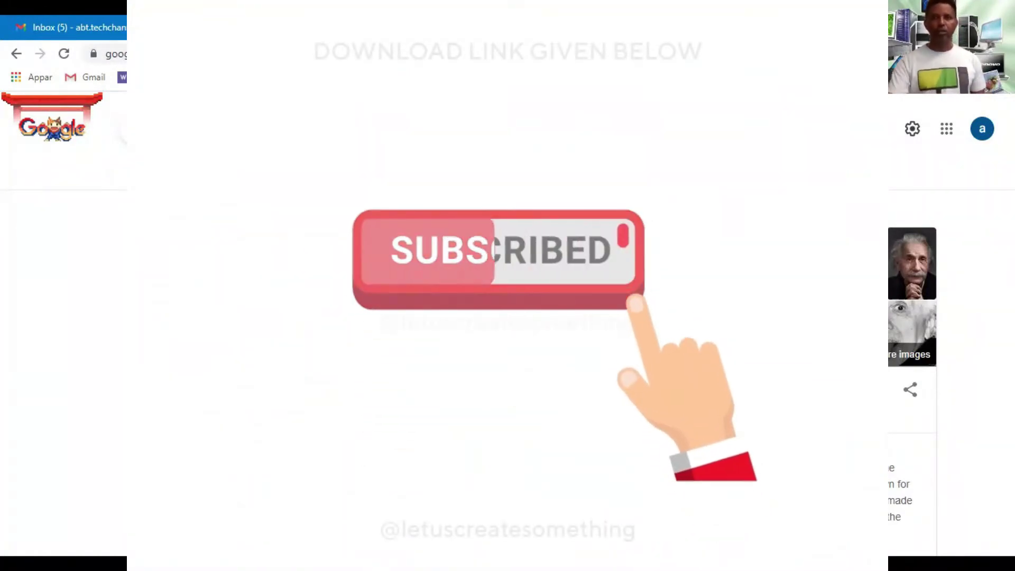
Return to the Gmail inbox and open Google Translate from the Google apps.
{"action": "left_click", "coordinate": [95, 28]}
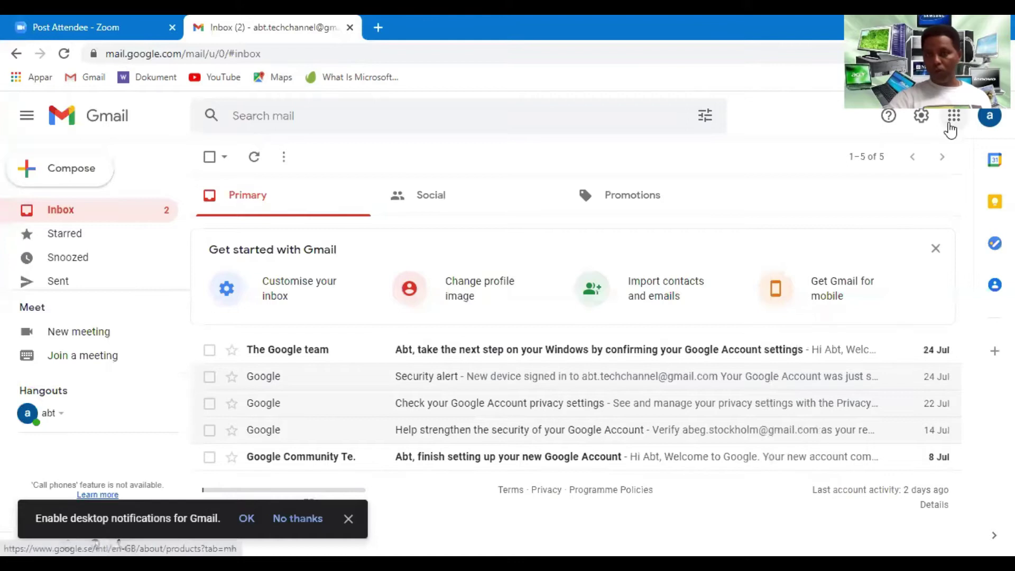
{"action": "left_click", "coordinate": [951, 119]}
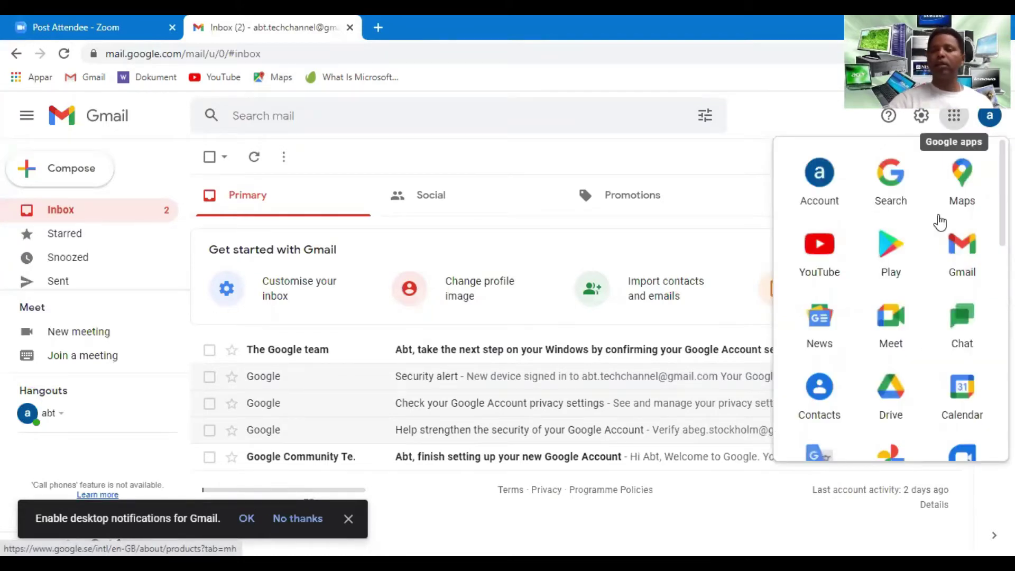
{"action": "scroll", "coordinate": [891, 299], "scroll_direction": "down", "scroll_amount": 3}
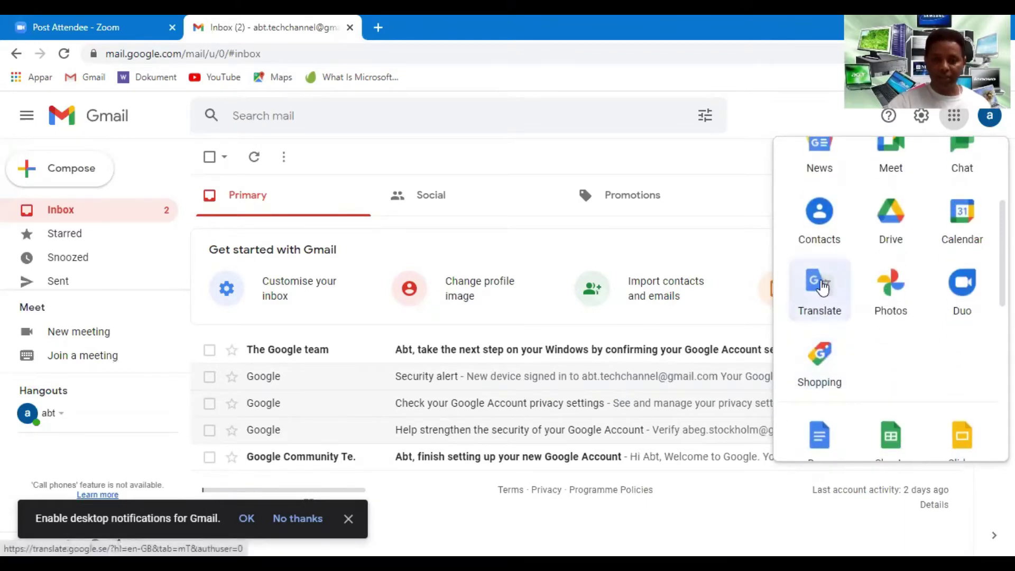
{"action": "left_click", "coordinate": [822, 287]}
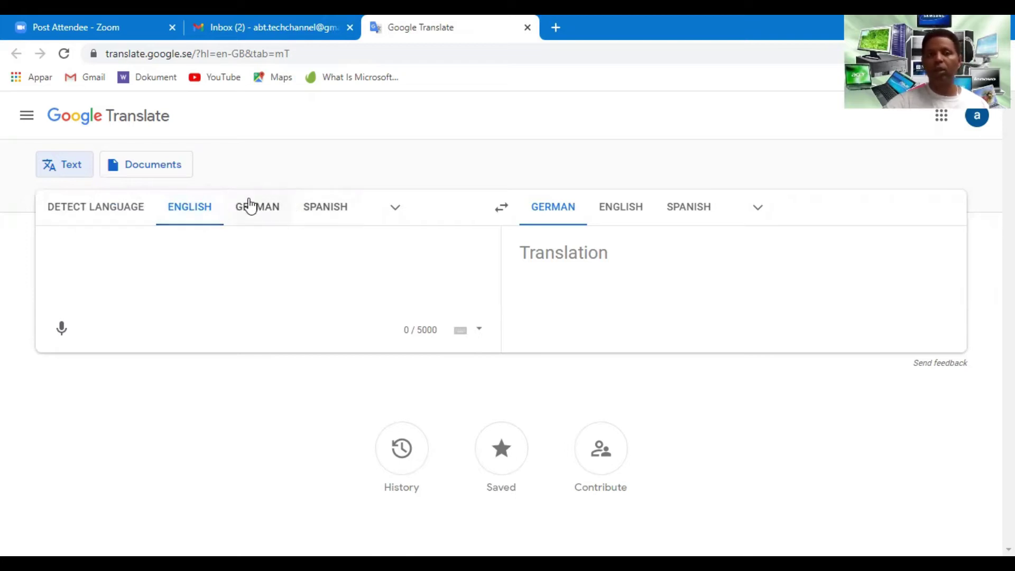
Examine the full list of source languages available for translation and close it without changing English.
{"action": "left_click", "coordinate": [394, 209]}
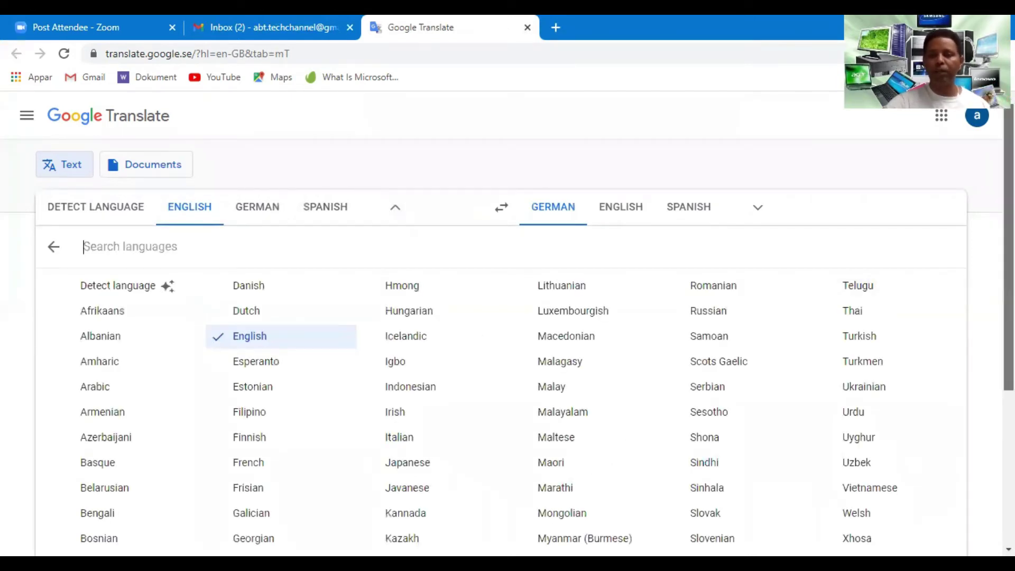
{"action": "scroll", "coordinate": [1008, 317], "scroll_direction": "down", "scroll_amount": 3}
{"action": "scroll", "coordinate": [525, 333], "scroll_direction": "down", "scroll_amount": 1}
{"action": "scroll", "coordinate": [525, 333], "scroll_direction": "down", "scroll_amount": 1}
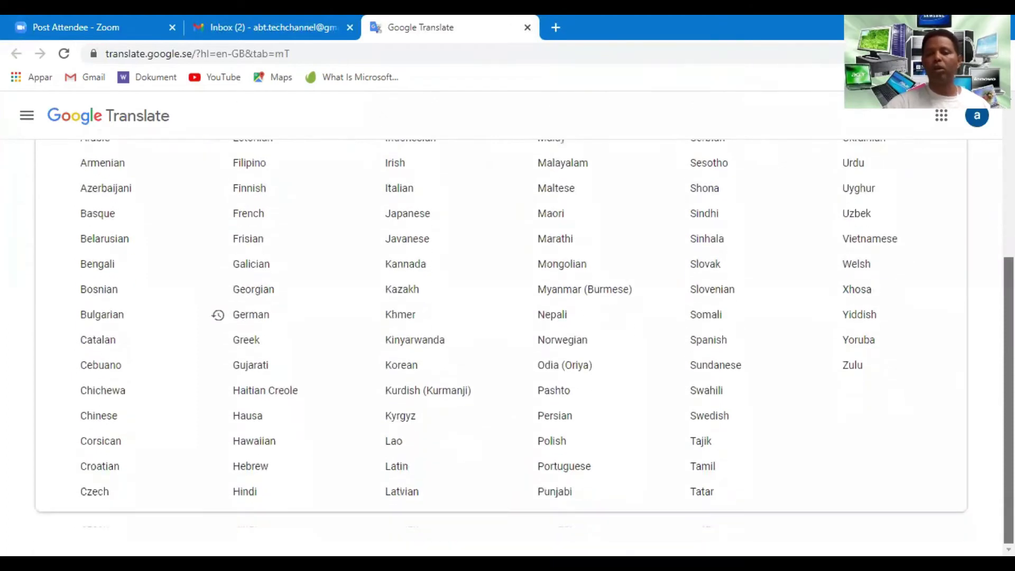
{"action": "scroll", "coordinate": [525, 333], "scroll_direction": "up", "scroll_amount": 4}
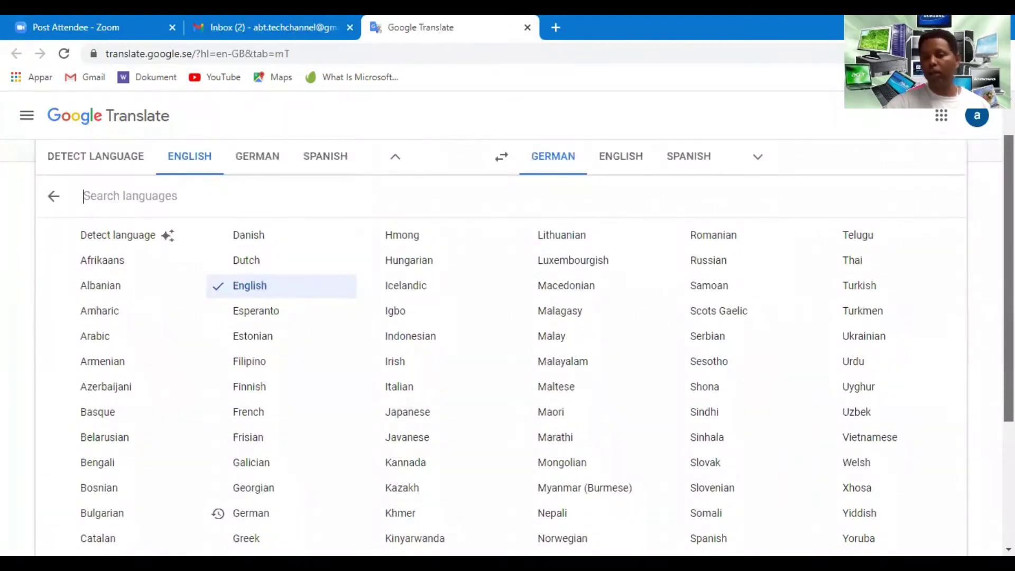
{"action": "scroll", "coordinate": [524, 332], "scroll_direction": "down", "scroll_amount": 5}
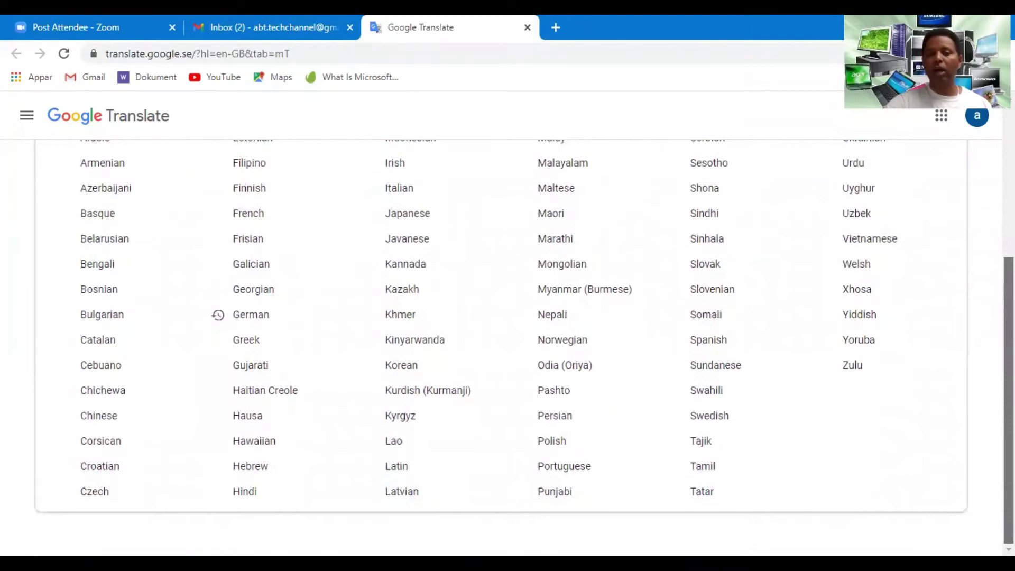
{"action": "scroll", "coordinate": [525, 333], "scroll_direction": "up", "scroll_amount": 6}
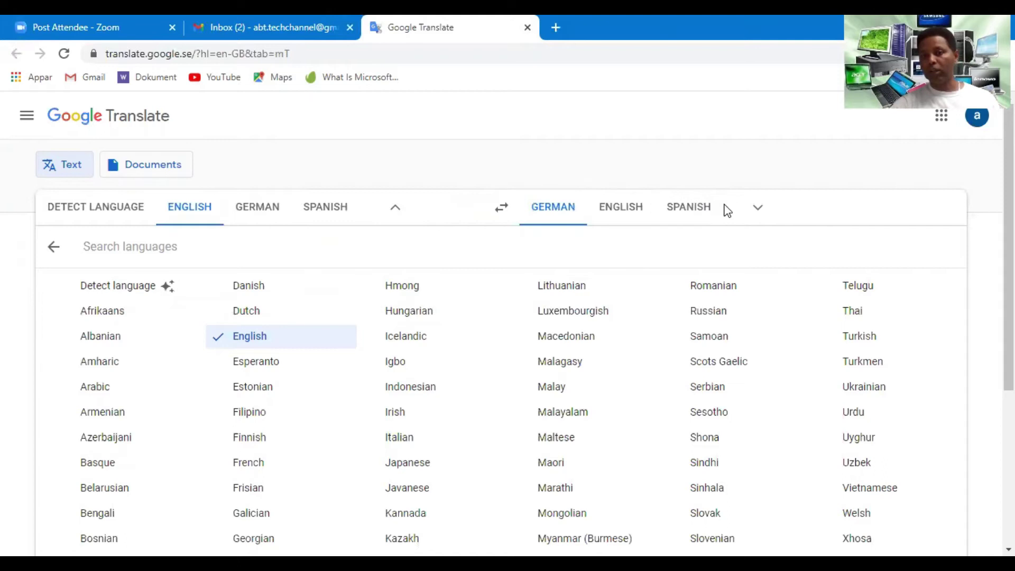
{"action": "left_click", "coordinate": [757, 216]}
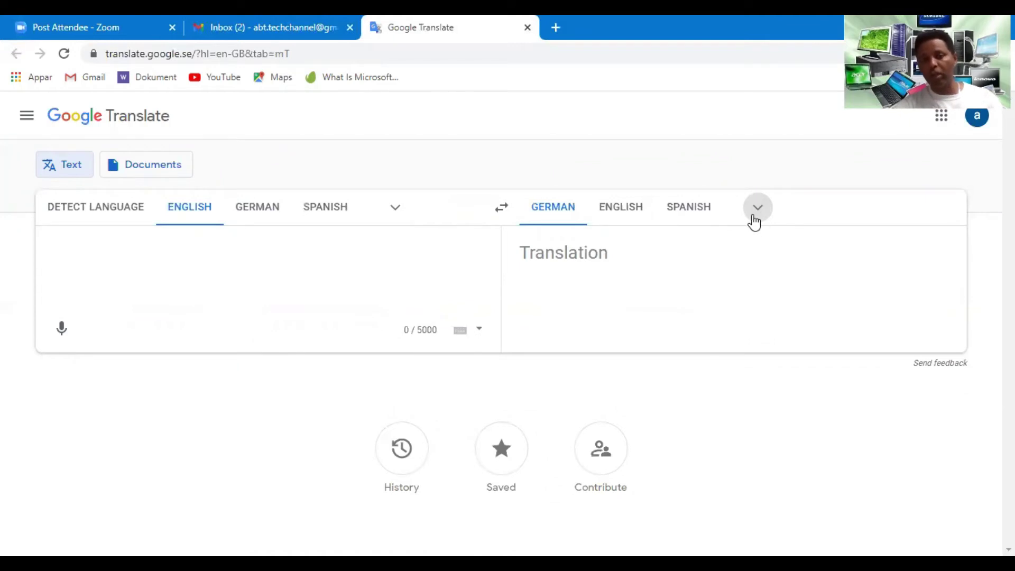
Examine the full list of target languages and close it, leaving German selected.
{"action": "left_click", "coordinate": [756, 216]}
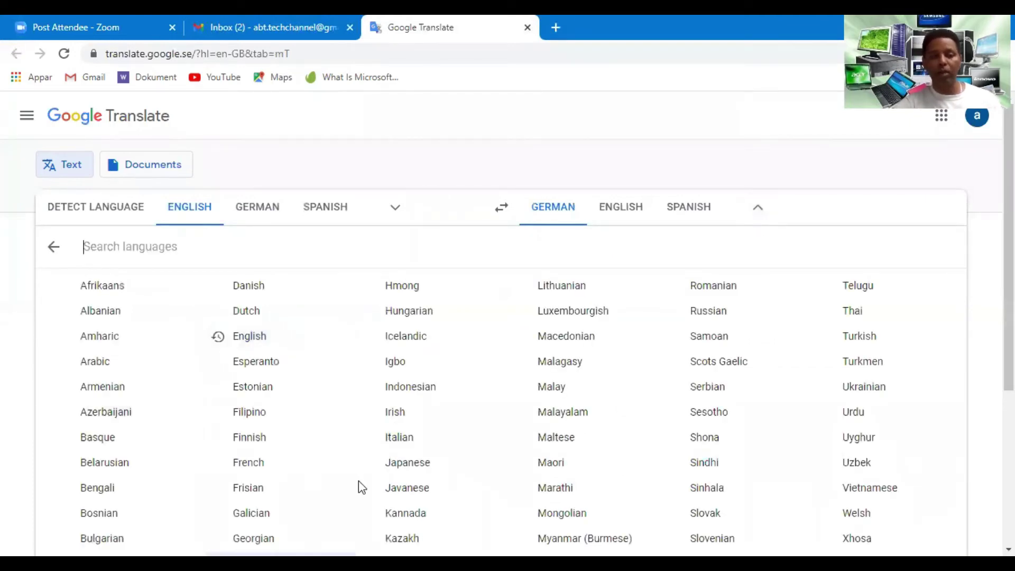
{"action": "scroll", "coordinate": [508, 339], "scroll_direction": "down", "scroll_amount": 5}
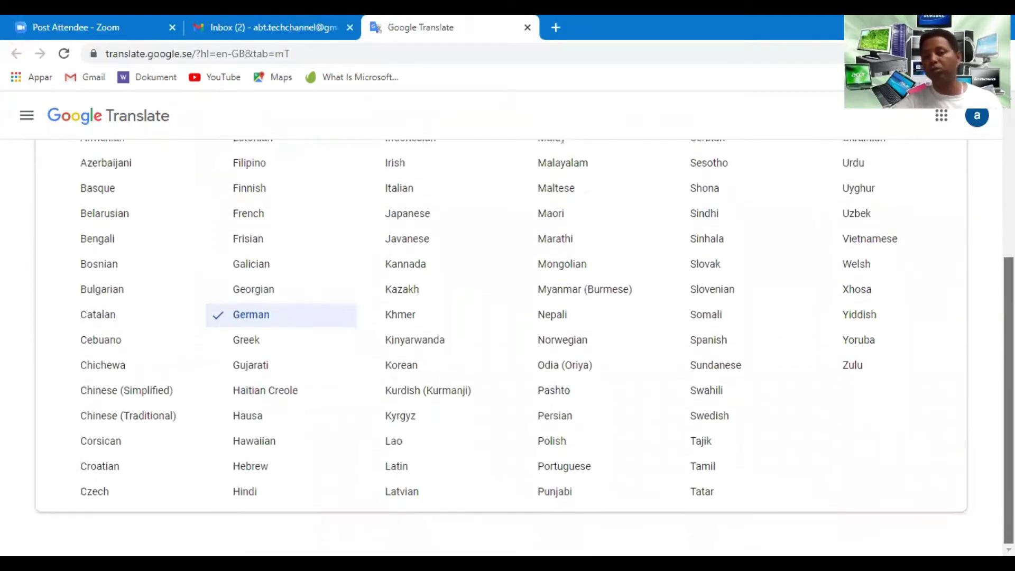
{"action": "scroll", "coordinate": [507, 338], "scroll_direction": "up", "scroll_amount": 5}
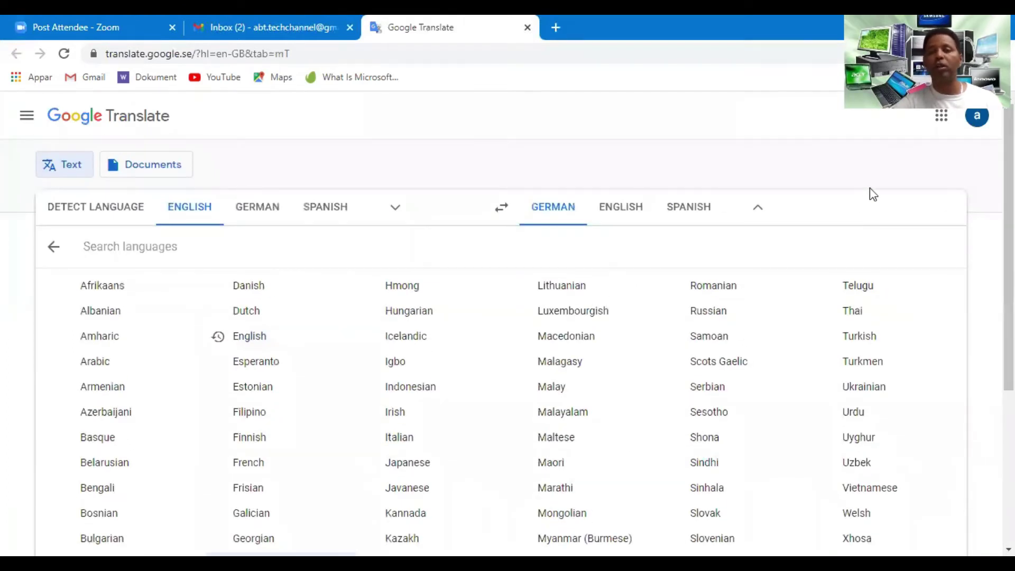
{"action": "left_click", "coordinate": [758, 211]}
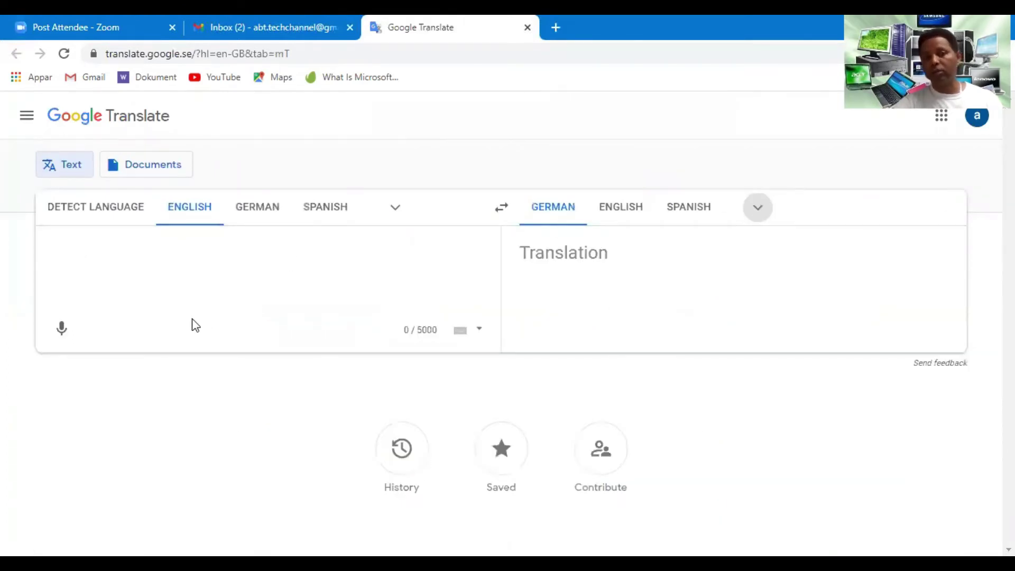
Enter "what are you doing" as the English source text for translation into German and dismiss the suggestions.
{"action": "type", "text": "h"}
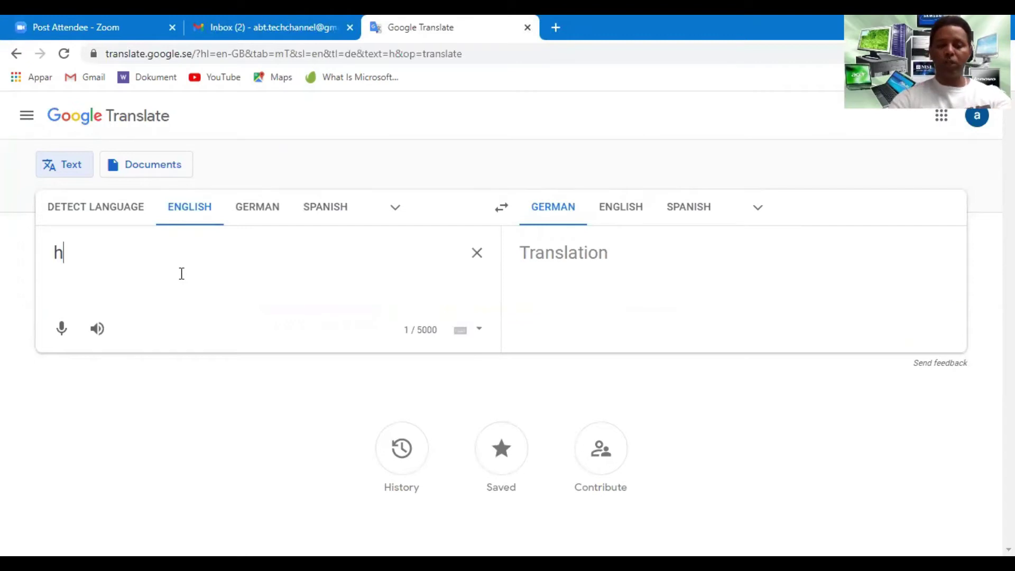
{"action": "type", "text": "w"}
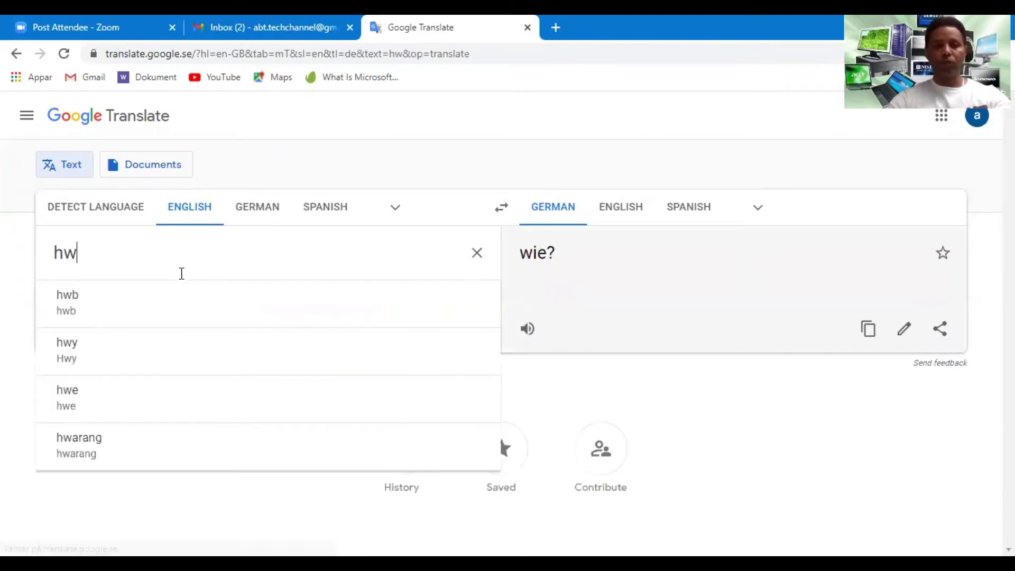
{"action": "key", "text": "BackSpace"}
{"action": "key", "text": "BackSpace"}
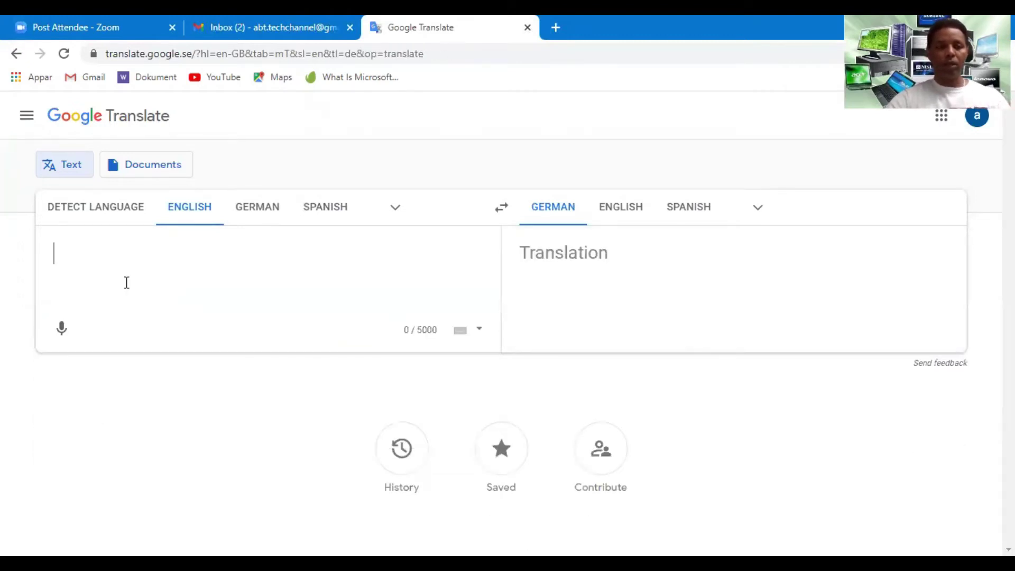
{"action": "type", "text": "what"}
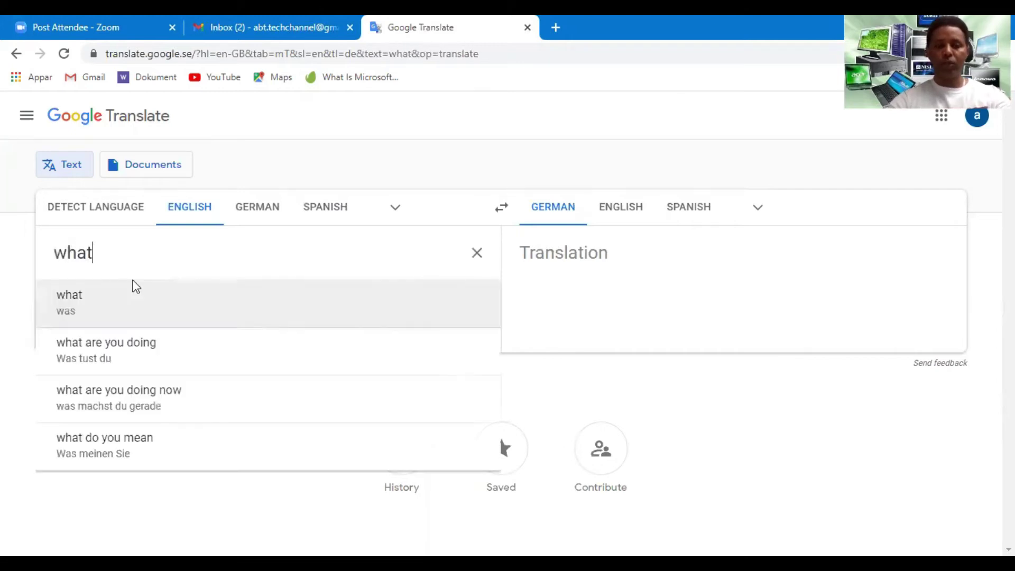
{"action": "type", "text": " are y"}
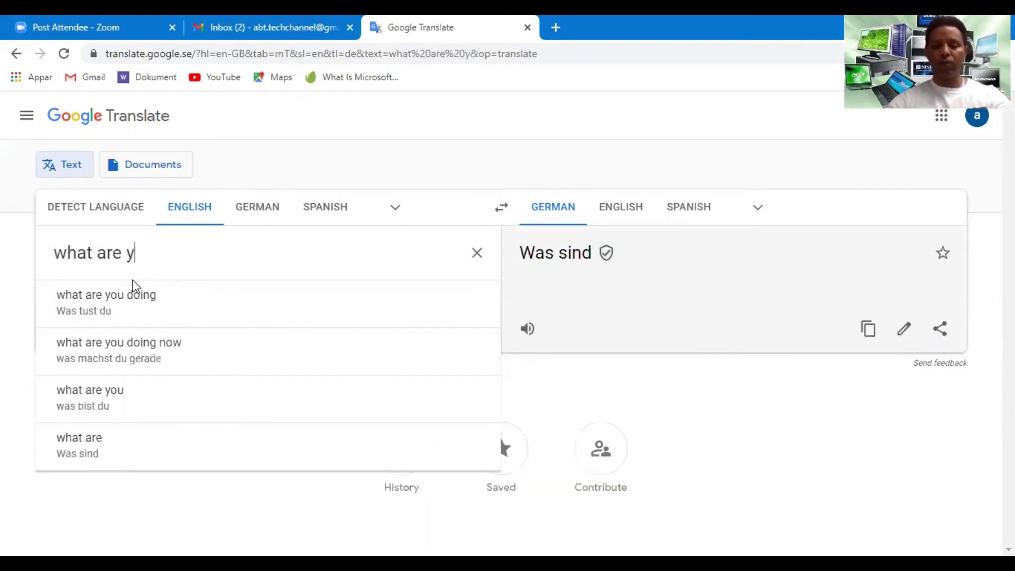
{"action": "type", "text": "ou di"}
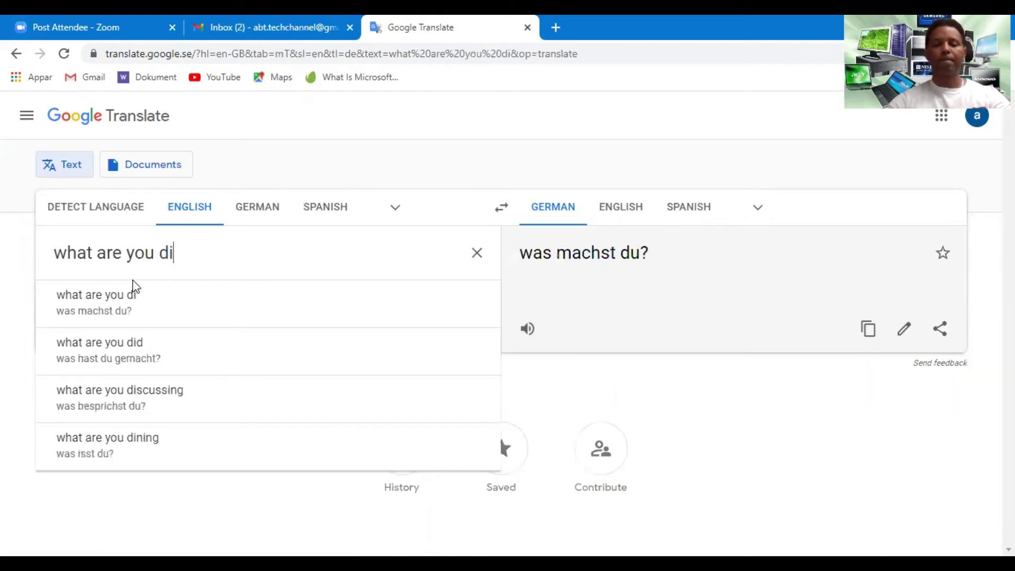
{"action": "key", "text": "BackSpace"}
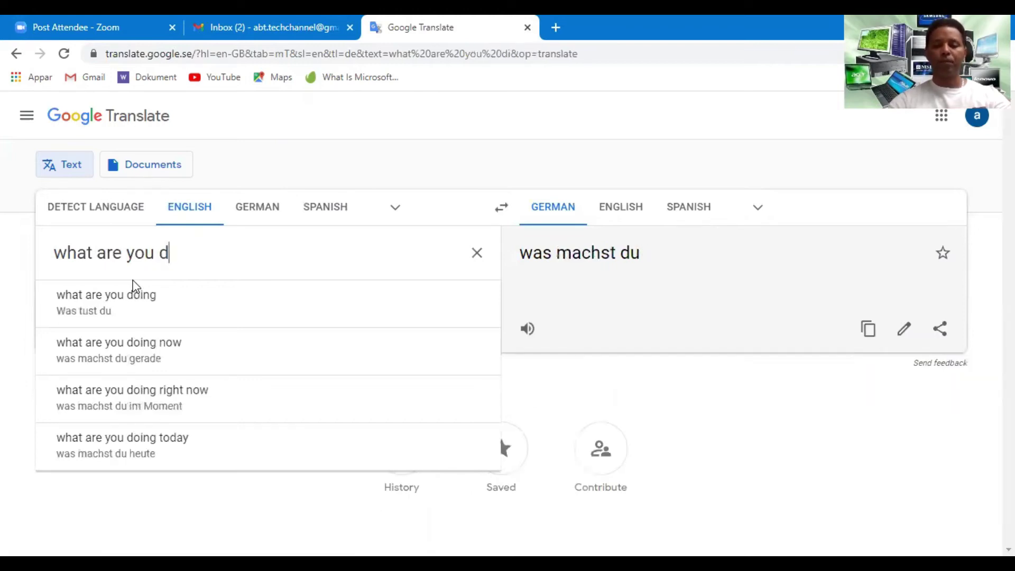
{"action": "type", "text": "oing"}
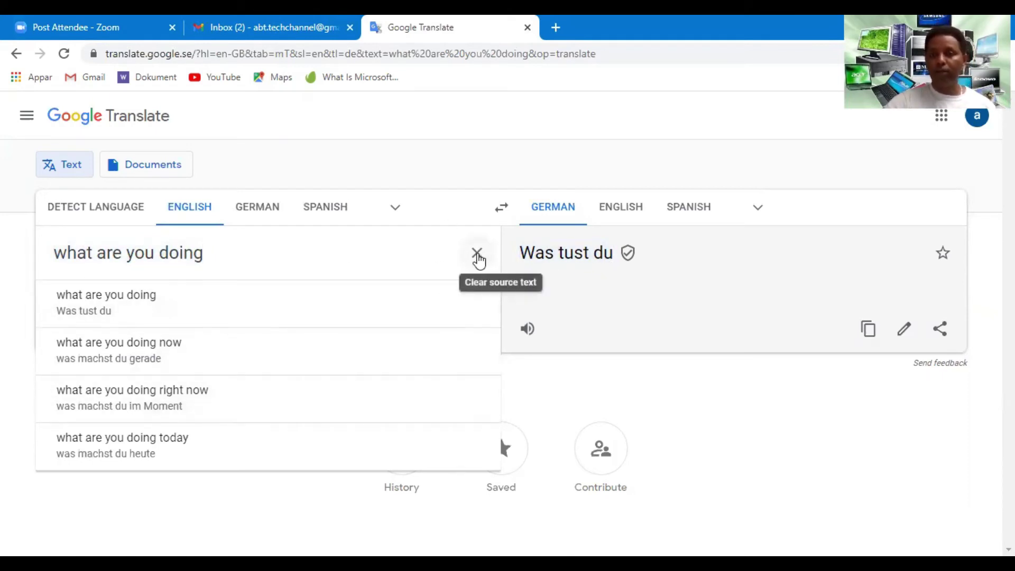
{"action": "left_click", "coordinate": [344, 256]}
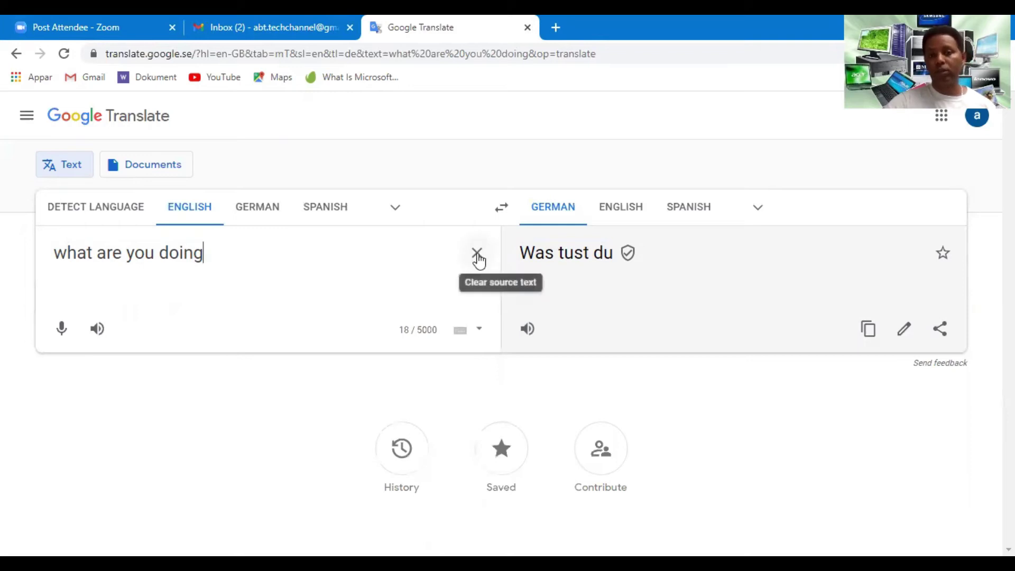
Play the audio of the English phrase and its German translation, and copy the translated text.
{"action": "left_click", "coordinate": [96, 336]}
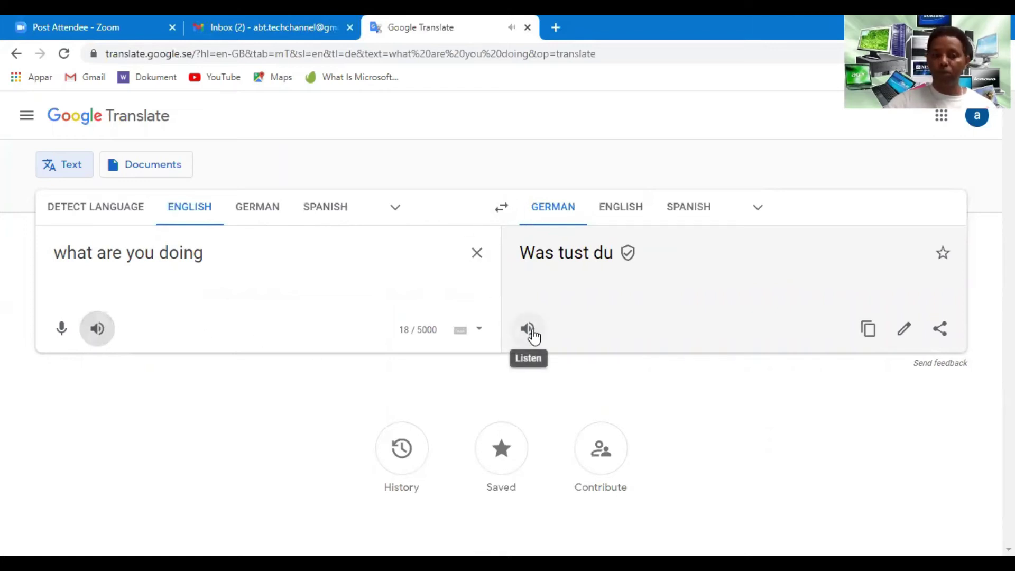
{"action": "left_click", "coordinate": [533, 336]}
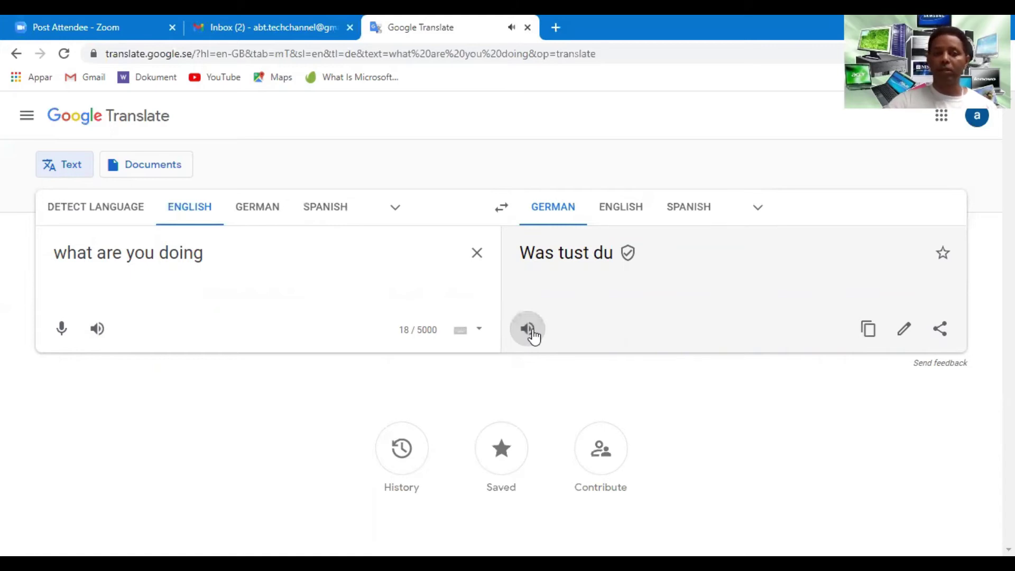
{"action": "left_click", "coordinate": [245, 267]}
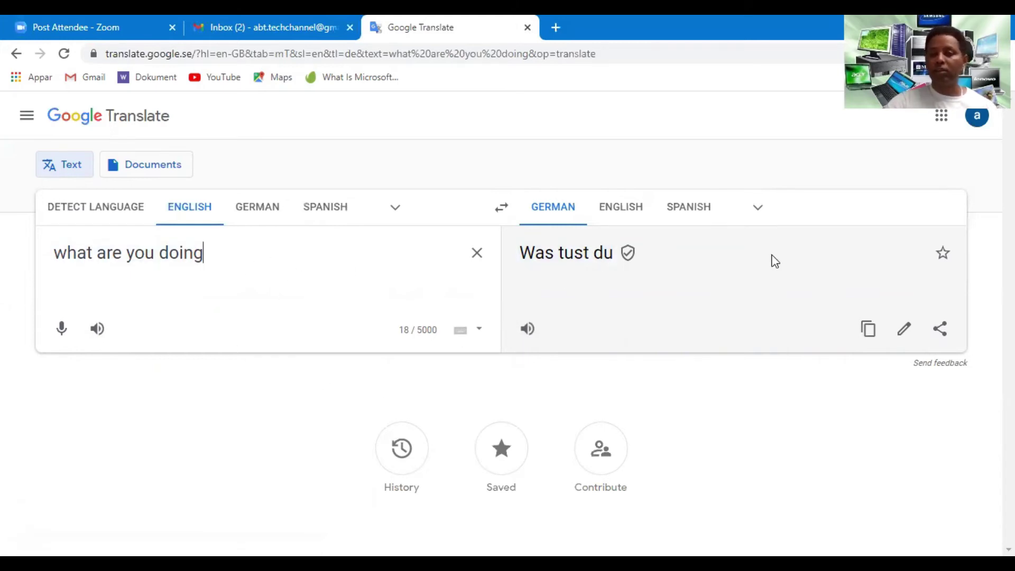
{"action": "left_click", "coordinate": [867, 332]}
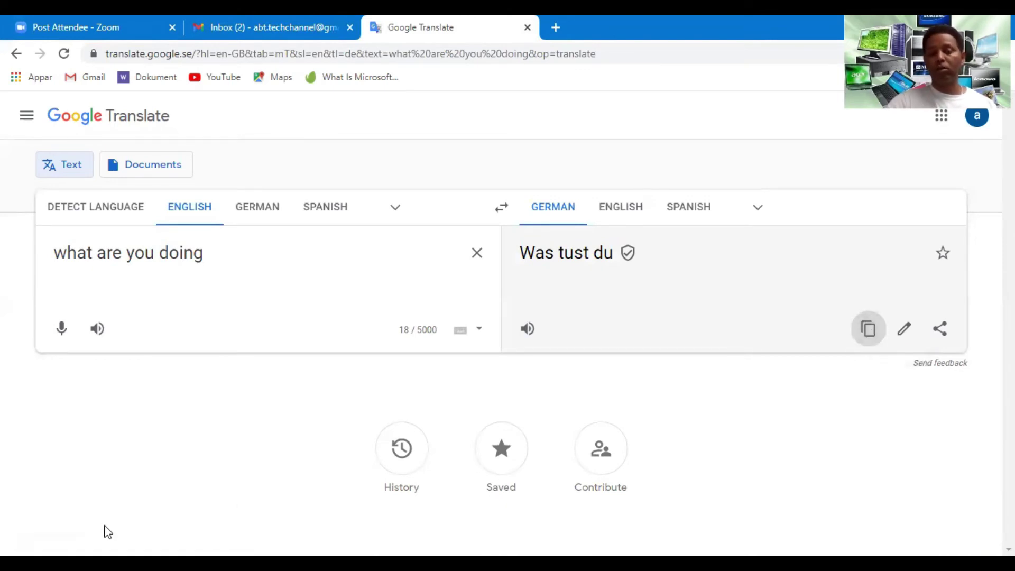
{"action": "left_click", "coordinate": [868, 336]}
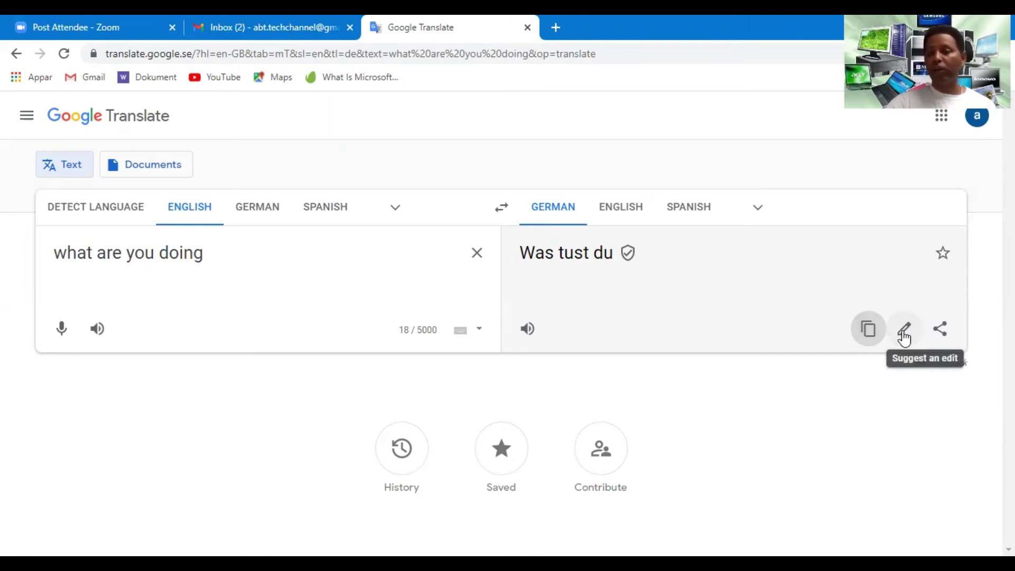
Try suggesting "Was tust do" as an edit to the German translation, and discard the suggestion.
{"action": "left_click", "coordinate": [904, 334]}
{"action": "key", "text": "BackSpace"}
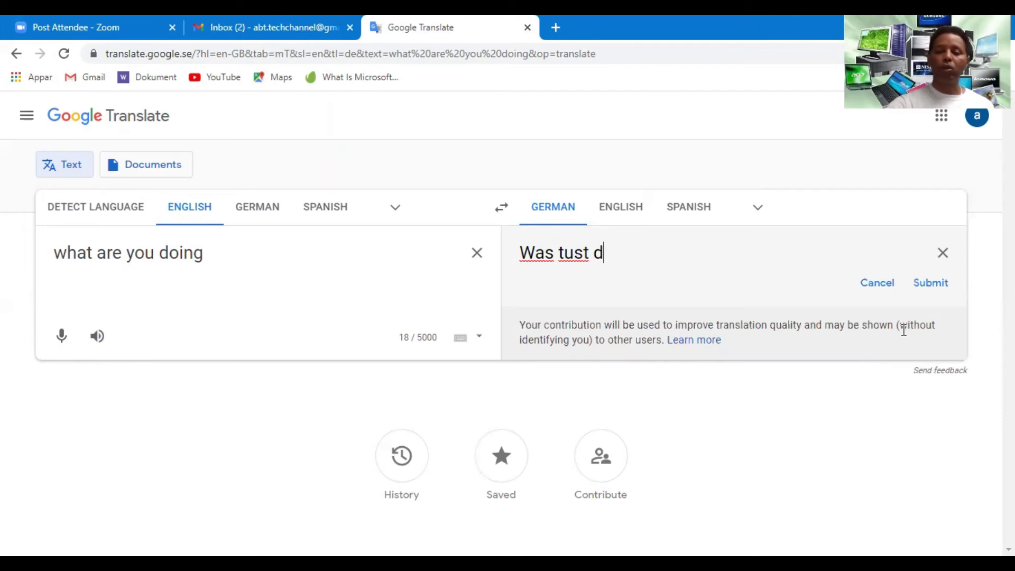
{"action": "type", "text": "o"}
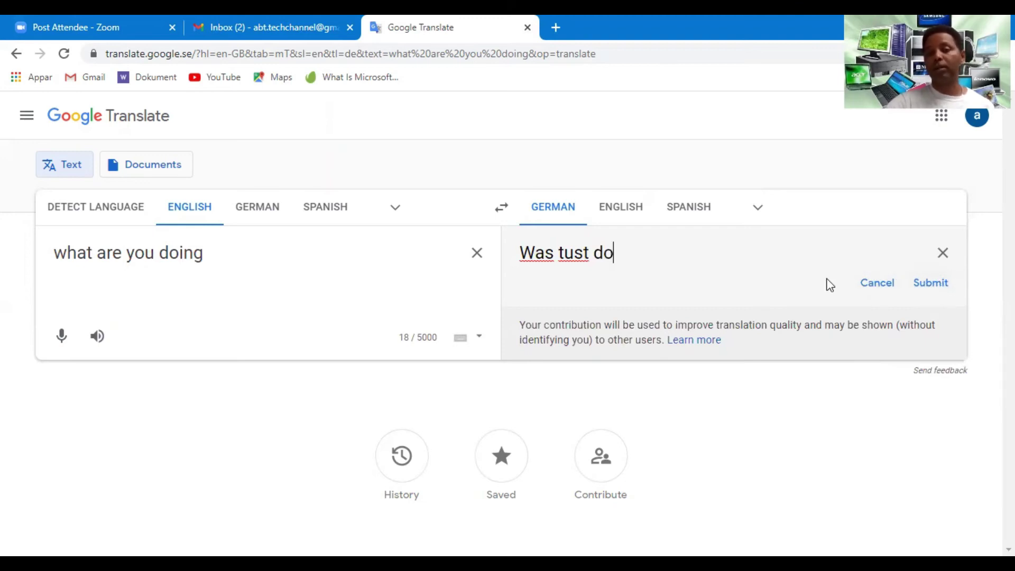
{"action": "key", "text": "BackSpace"}
{"action": "type", "text": "u"}
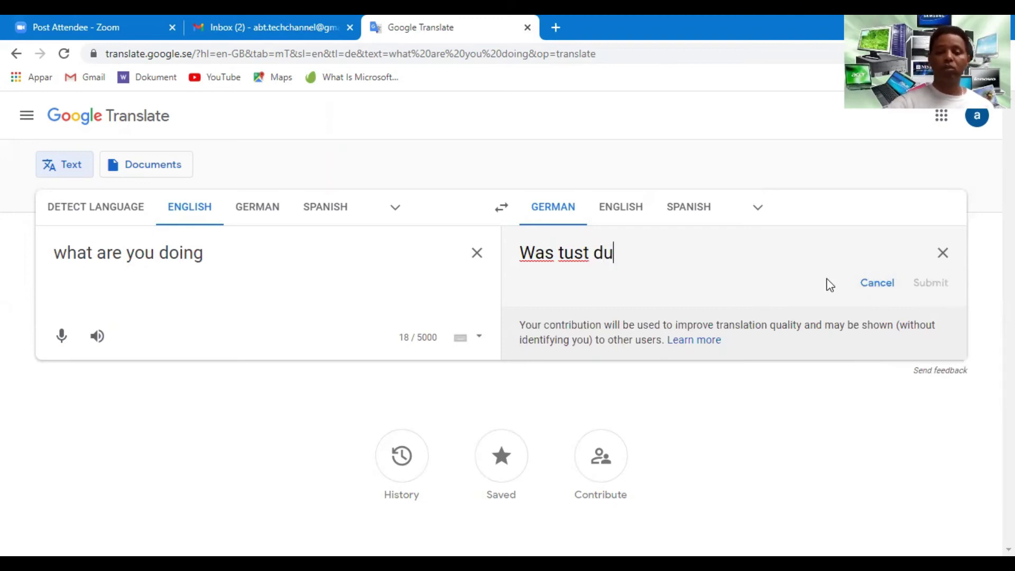
{"action": "left_click", "coordinate": [942, 254]}
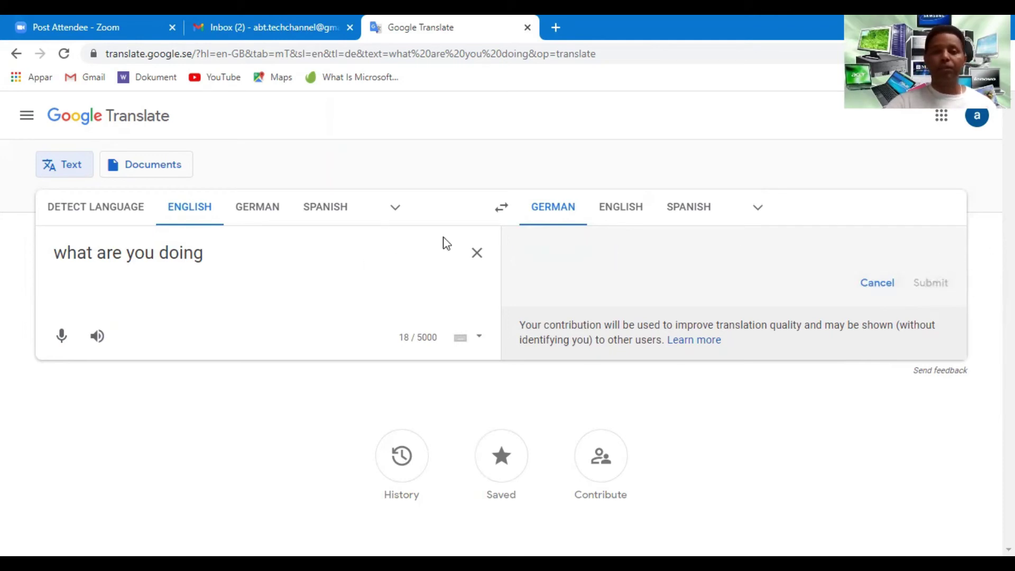
{"action": "left_click", "coordinate": [288, 266]}
{"action": "key", "text": "Return"}
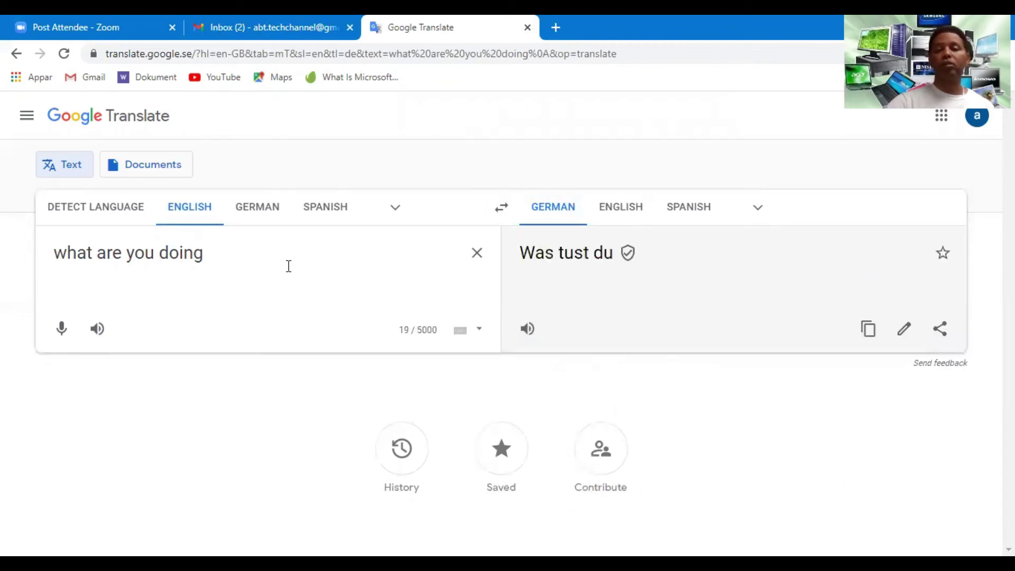
{"action": "key", "text": "BackSpace"}
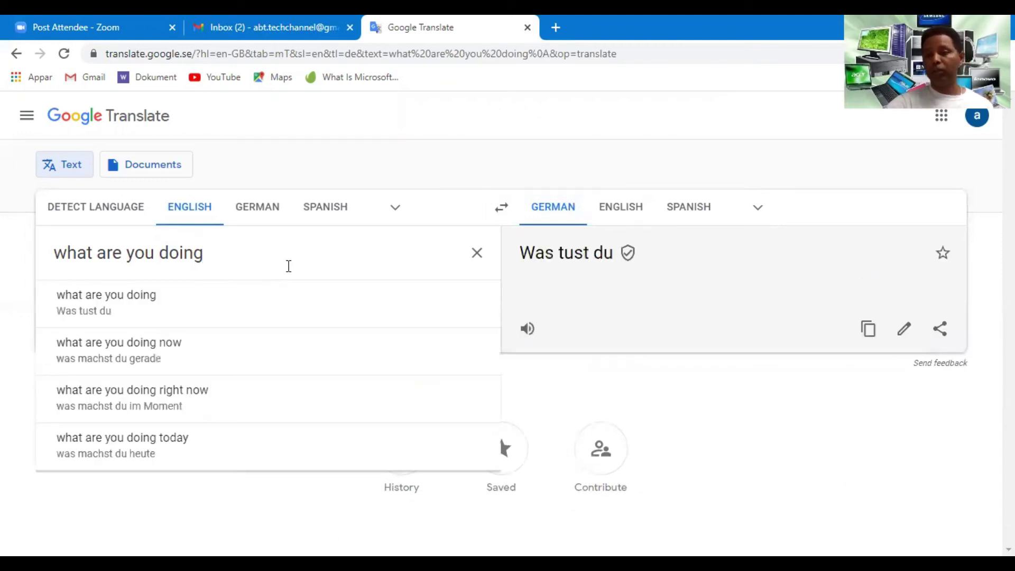